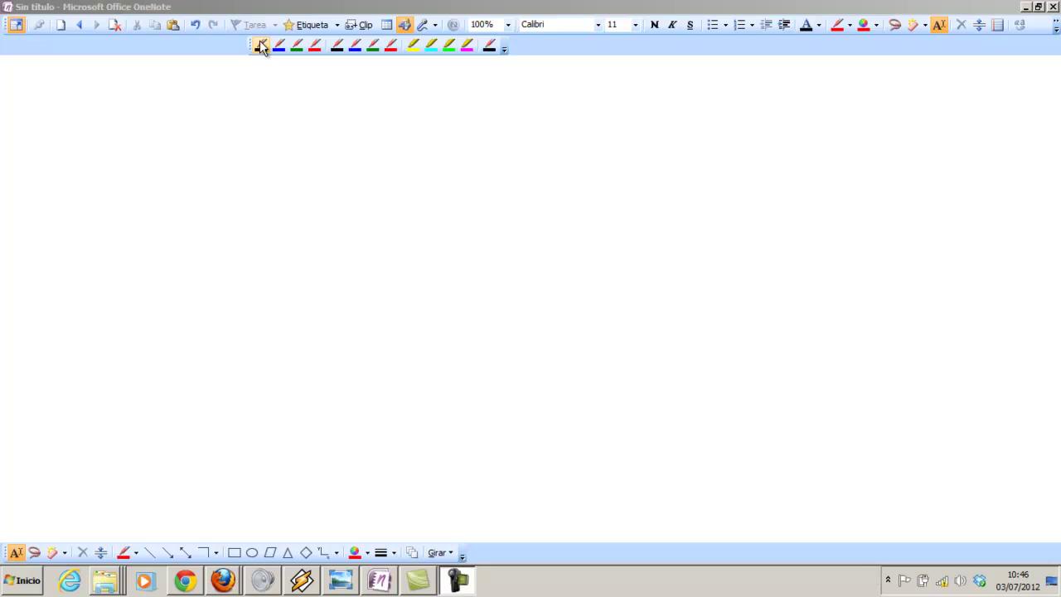
Handwrite 'Llegamos muy cansados del viaje.' in black ink across the top of the page.
left_click(314, 45)
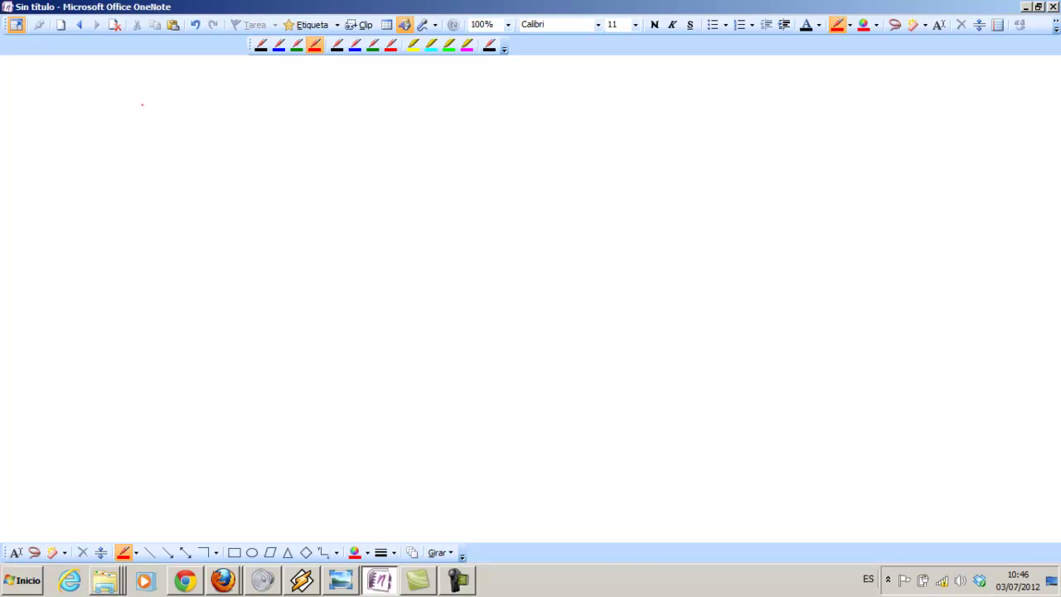
left_click(260, 45)
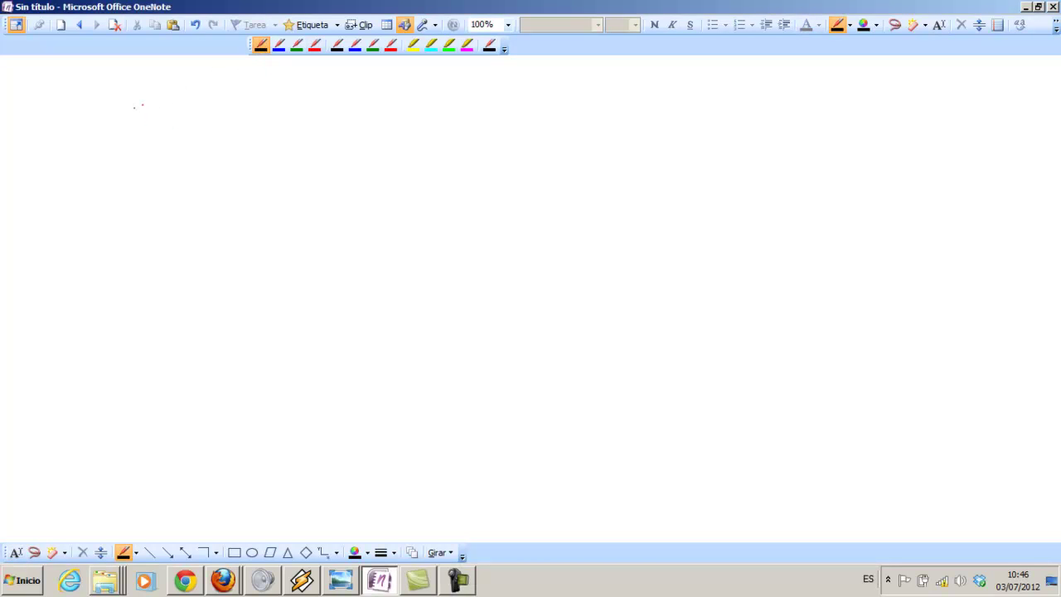
mouse_move(140, 98)
left_mouse_down()
mouse_move(165, 125)
mouse_move(328, 120)
mouse_move(359, 108)
mouse_move(375, 112)
mouse_move(387, 154)
left_mouse_up()
left_click_drag(394, 117, 402, 102)
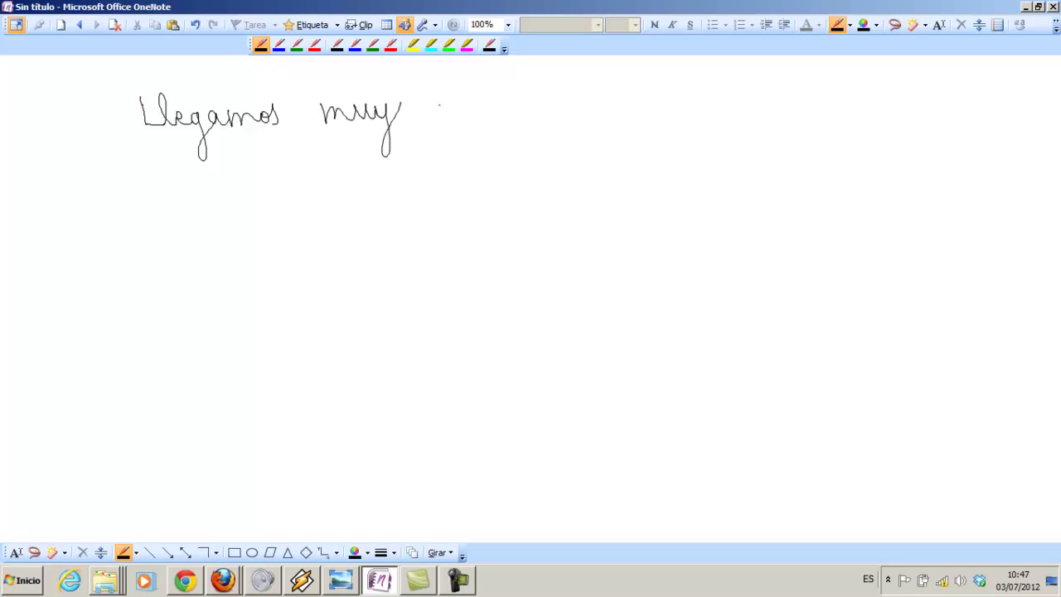
mouse_move(454, 103)
left_mouse_down()
mouse_move(461, 116)
mouse_move(584, 106)
left_mouse_up()
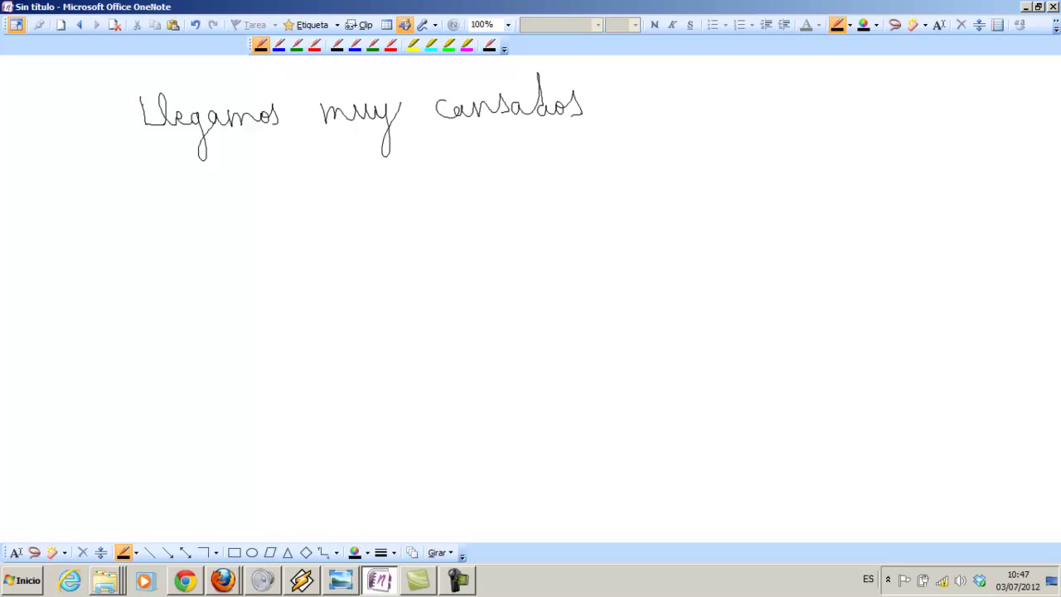
mouse_move(633, 74)
left_mouse_down()
mouse_move(636, 103)
mouse_move(655, 109)
mouse_move(775, 88)
mouse_move(802, 107)
left_mouse_up()
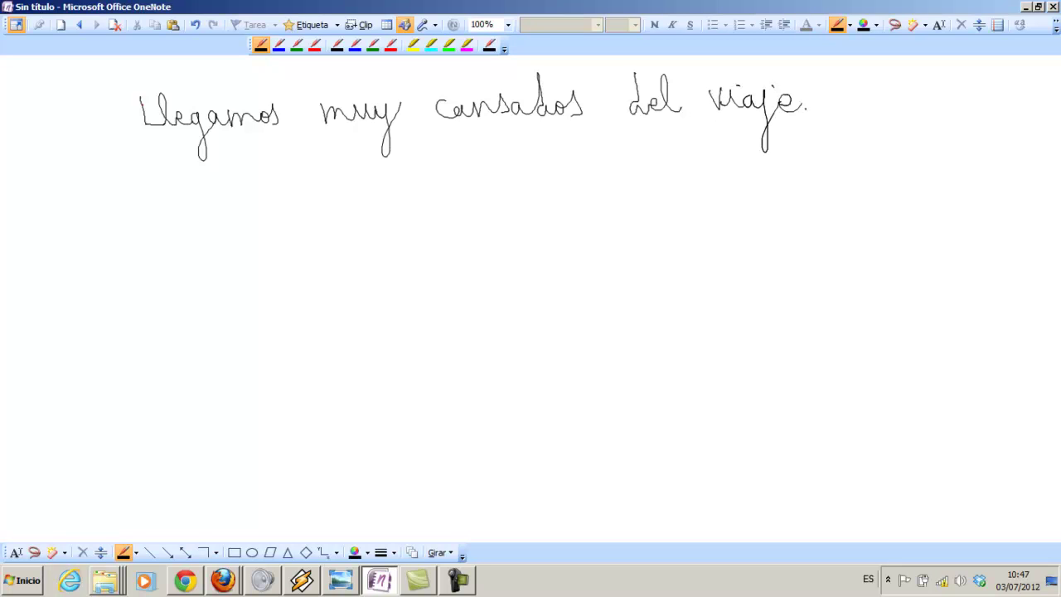
left_click(315, 46)
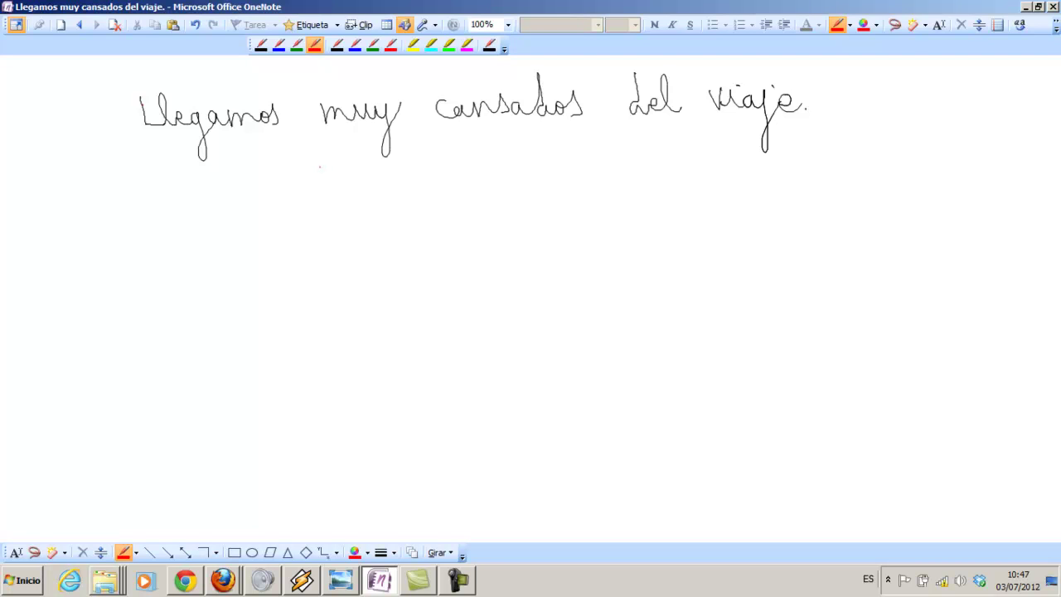
Underline Llegamos in red, mark it V, and write Nosotros before it.
left_click_drag(136, 134, 287, 130)
left_click_drag(214, 156, 230, 156)
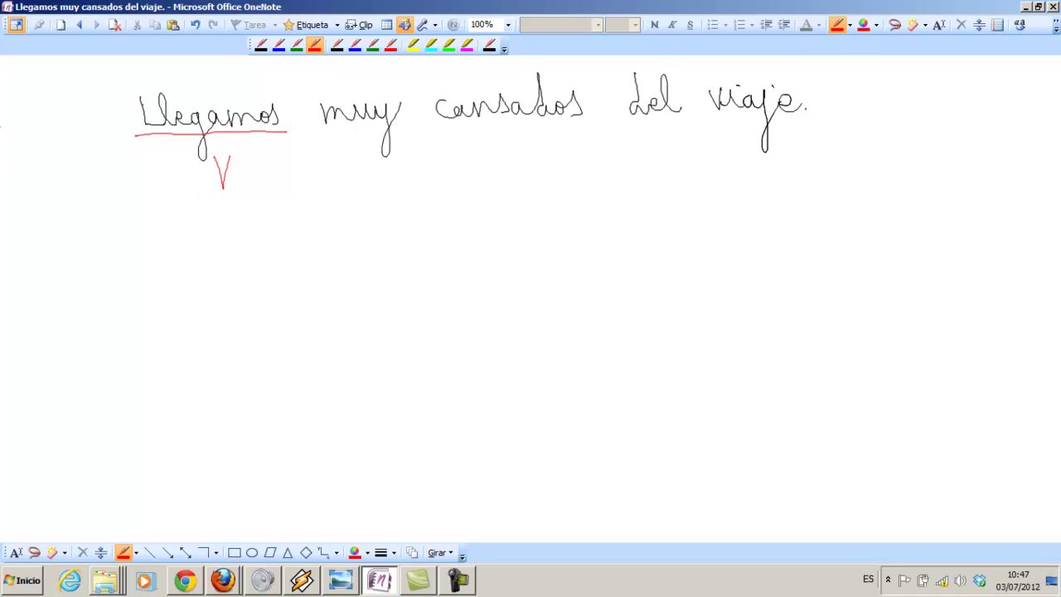
mouse_move(24, 104)
left_mouse_down()
mouse_move(46, 123)
mouse_move(73, 122)
mouse_move(84, 121)
mouse_move(84, 101)
mouse_move(128, 130)
left_mouse_up()
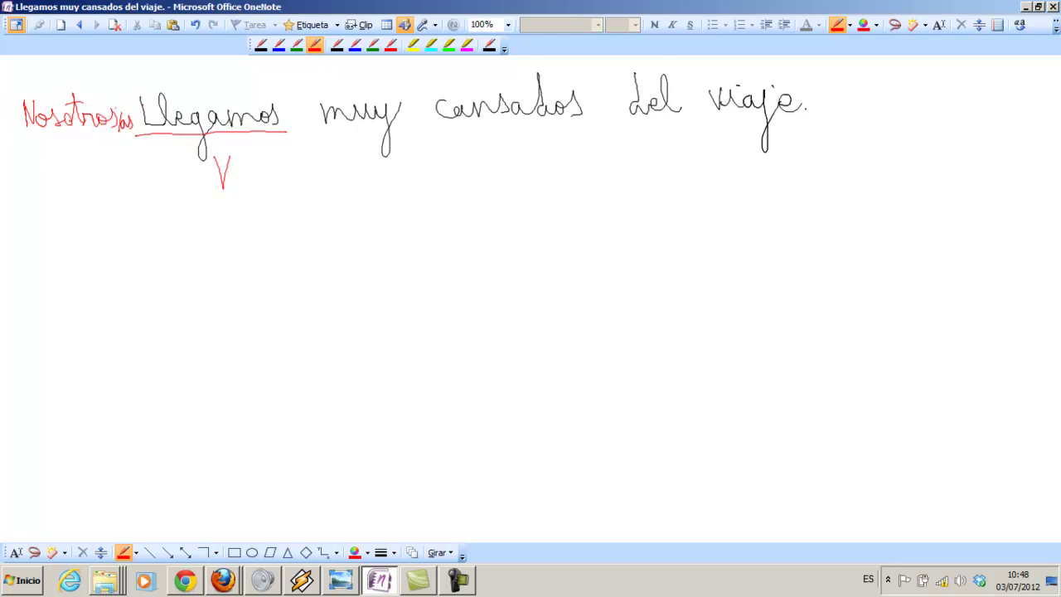
Bracket Nosotros and label the bracket SN(SUJETO) above it.
left_click_drag(16, 94, 137, 97)
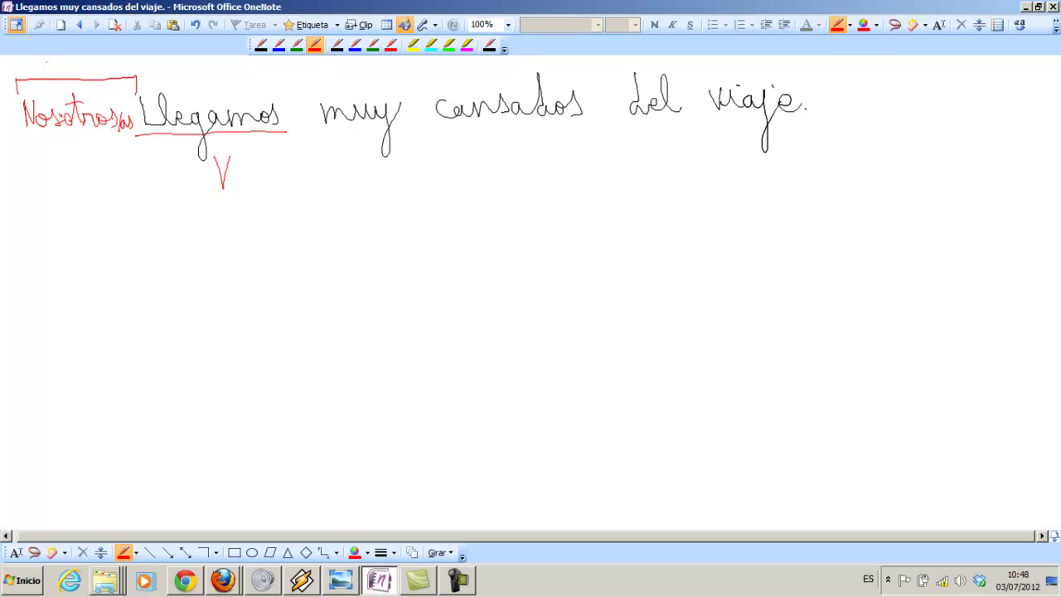
mouse_move(51, 63)
left_mouse_down()
mouse_move(42, 75)
mouse_move(66, 63)
mouse_move(75, 77)
left_mouse_up()
mouse_move(87, 63)
left_mouse_down()
mouse_move(79, 75)
mouse_move(103, 64)
mouse_move(99, 75)
left_mouse_up()
mouse_move(118, 65)
left_mouse_down()
mouse_move(113, 75)
mouse_move(126, 63)
mouse_move(138, 78)
left_mouse_up()
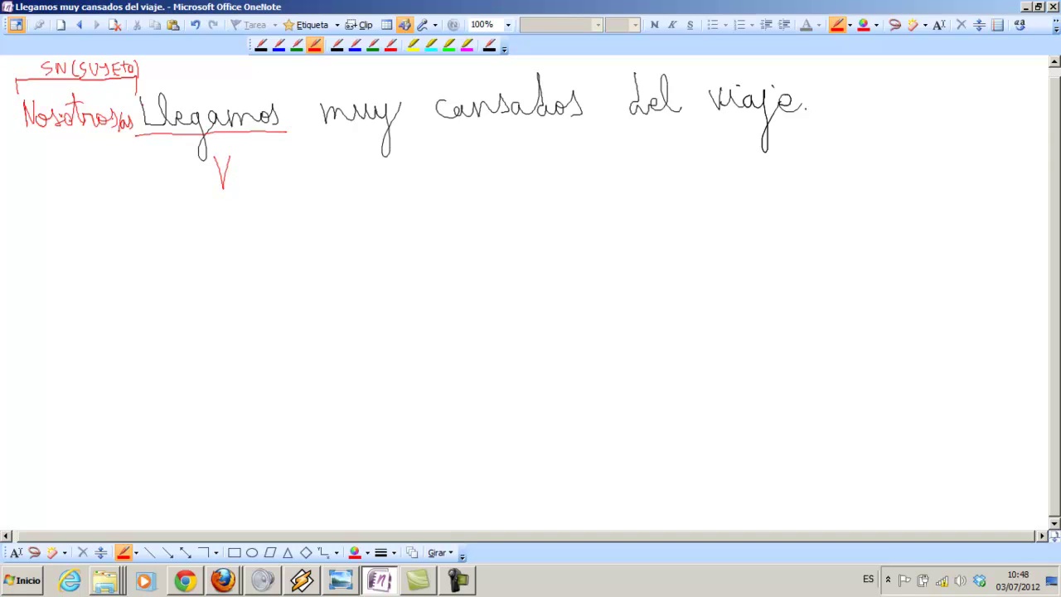
left_click(127, 125)
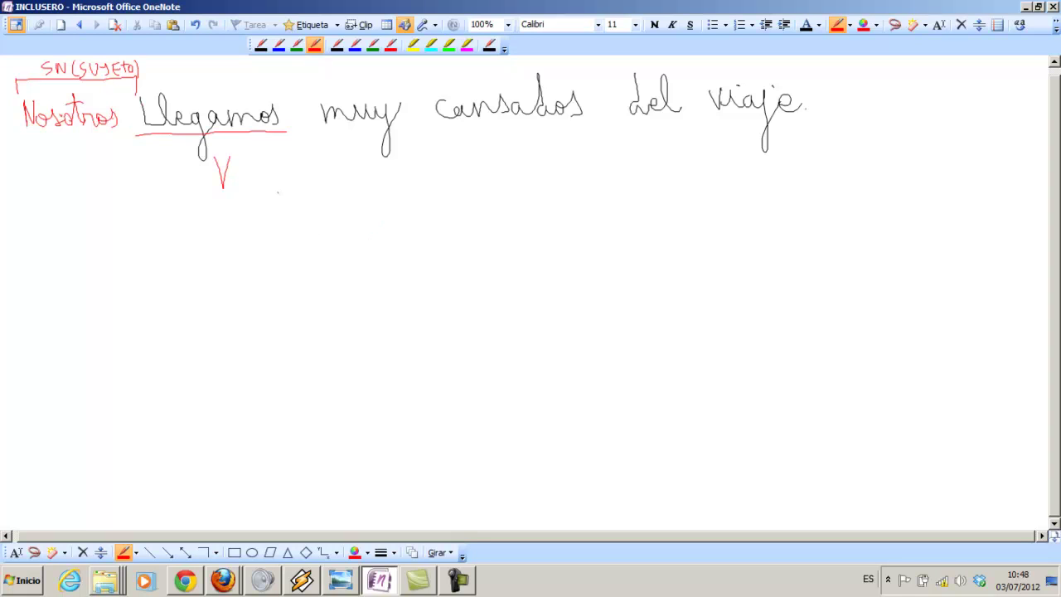
Draw a red bracket over the predicate and brackets under muy cansados and del viaje, then write 'SPREP(' under del viaje.
left_click(292, 191)
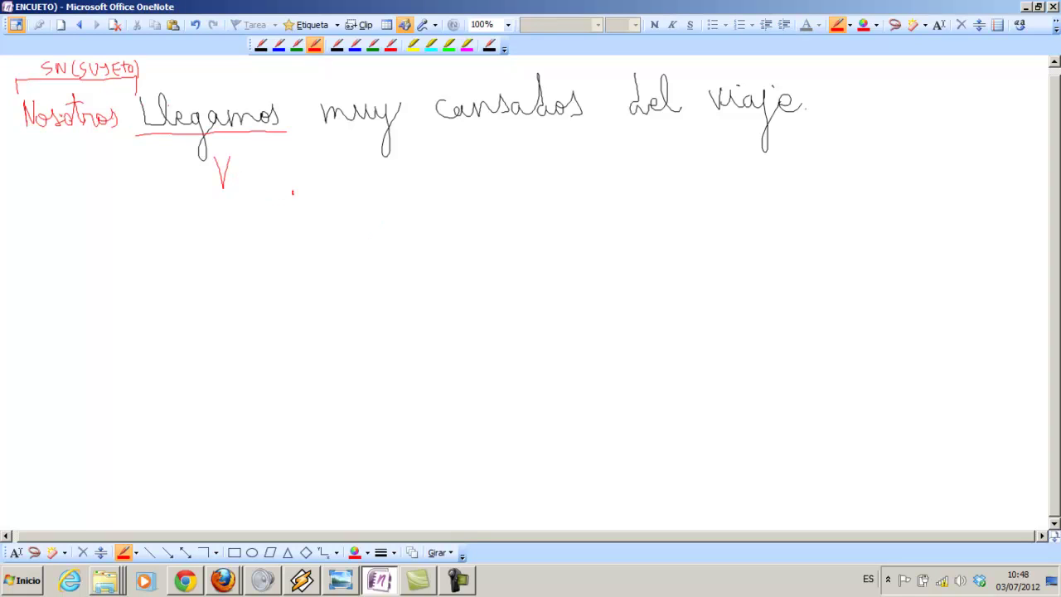
mouse_move(142, 96)
left_mouse_down()
mouse_move(626, 71)
mouse_move(809, 92)
left_mouse_up()
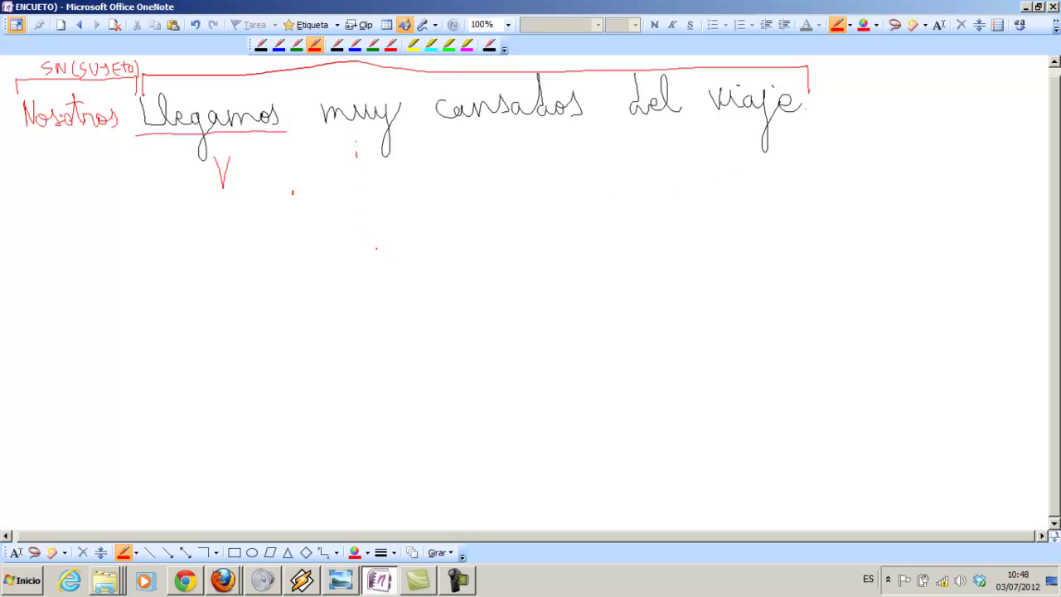
mouse_move(321, 153)
left_mouse_down()
mouse_move(385, 217)
mouse_move(579, 217)
mouse_move(608, 170)
mouse_move(664, 215)
mouse_move(809, 214)
mouse_move(824, 160)
left_mouse_up()
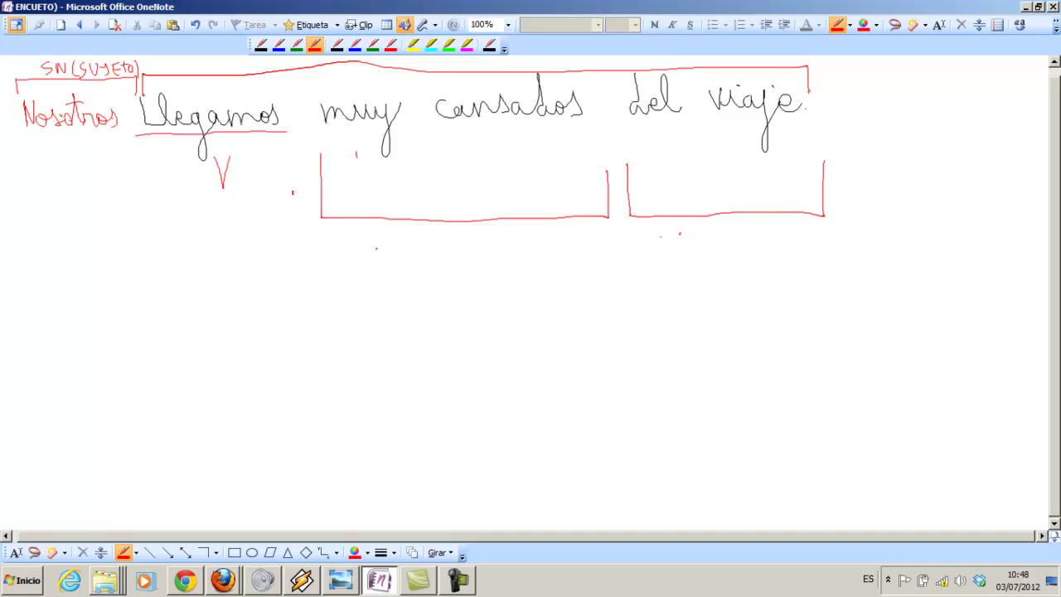
mouse_move(669, 238)
left_mouse_down()
mouse_move(657, 252)
mouse_move(712, 245)
left_mouse_up()
left_click_drag(713, 229, 727, 254)
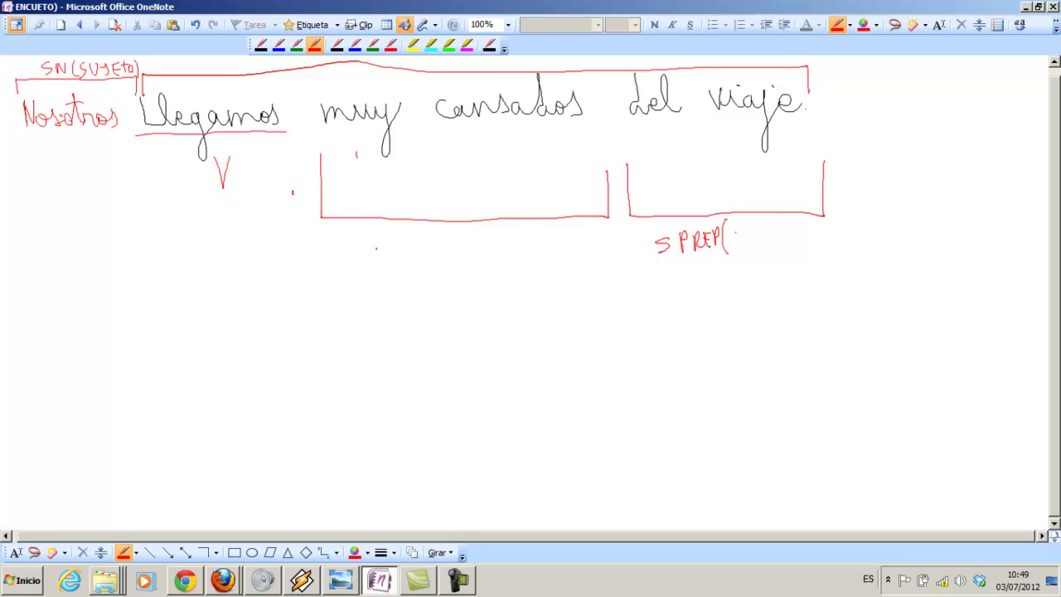
Complete the del viaje label as SPREP(COMP REG).
mouse_move(741, 230)
left_mouse_down()
mouse_move(740, 242)
mouse_move(747, 230)
mouse_move(768, 231)
left_mouse_up()
mouse_move(784, 226)
left_mouse_down()
mouse_move(785, 240)
mouse_move(824, 246)
left_mouse_up()
left_click(821, 241)
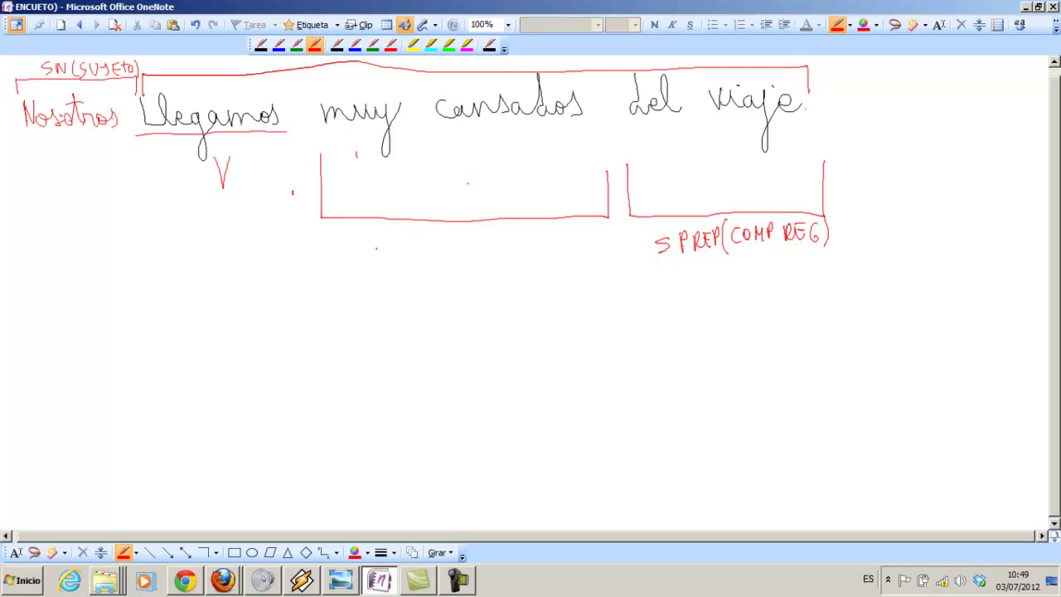
Underline cansados in red and write ADJ beneath it.
left_click_drag(431, 131, 582, 126)
left_click_drag(460, 163, 468, 162)
mouse_move(461, 154)
left_mouse_down()
mouse_move(473, 161)
mouse_move(494, 141)
left_mouse_up()
left_click_drag(489, 143, 484, 159)
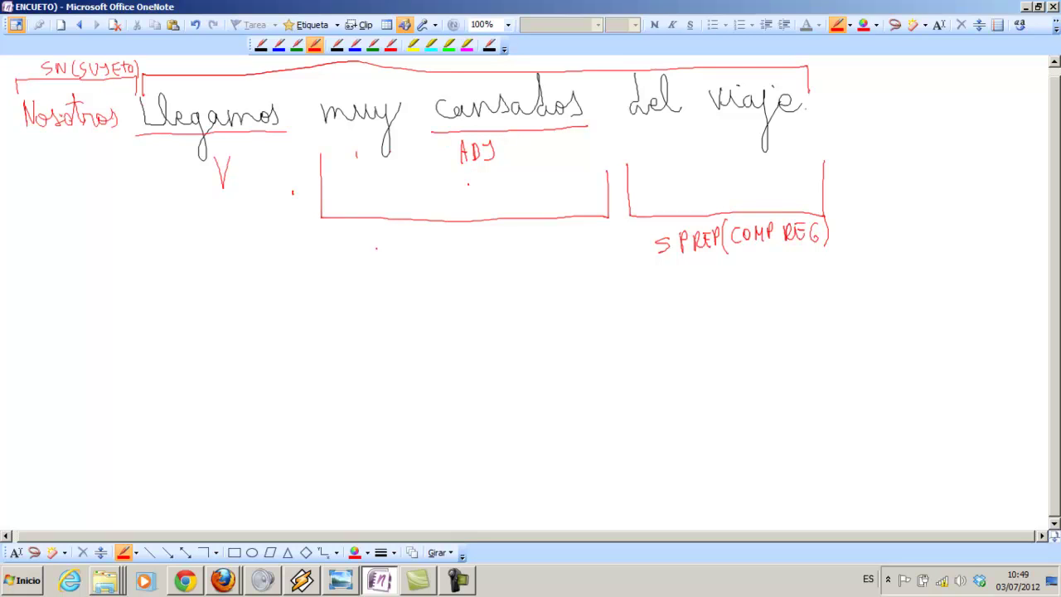
Underline muy and mark it ADV, then write SADJ( ) under the muy cansados bracket.
left_click_drag(321, 142, 418, 134)
left_click_drag(335, 175, 364, 154)
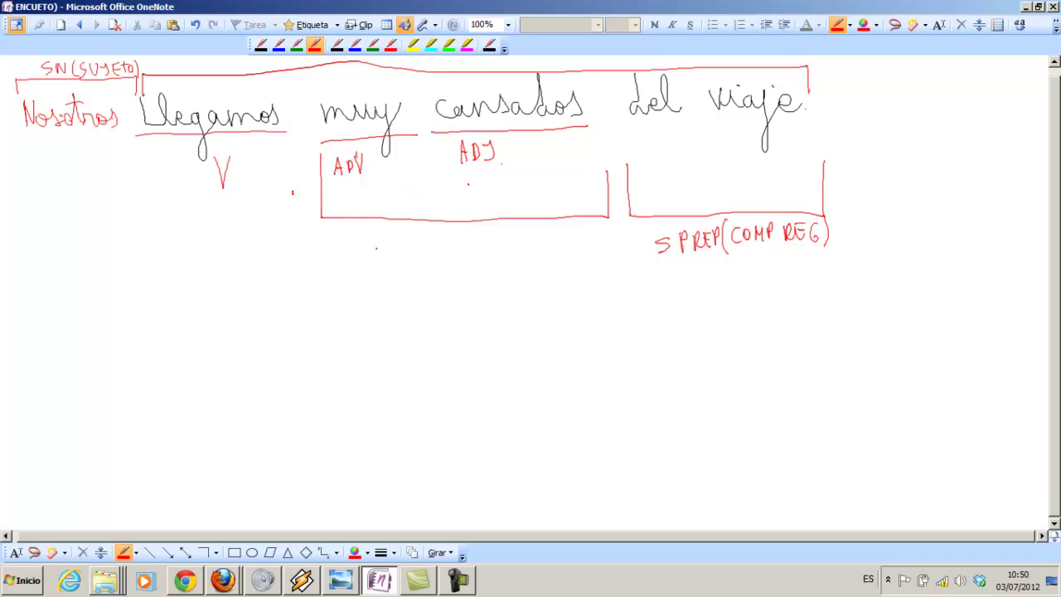
mouse_move(404, 241)
left_mouse_down()
mouse_move(396, 254)
mouse_move(420, 239)
mouse_move(427, 254)
left_mouse_up()
mouse_move(433, 239)
left_mouse_down()
mouse_move(433, 249)
mouse_move(453, 243)
left_mouse_up()
mouse_move(459, 234)
left_mouse_down()
mouse_move(451, 249)
mouse_move(481, 257)
left_mouse_up()
left_click_drag(583, 213, 585, 251)
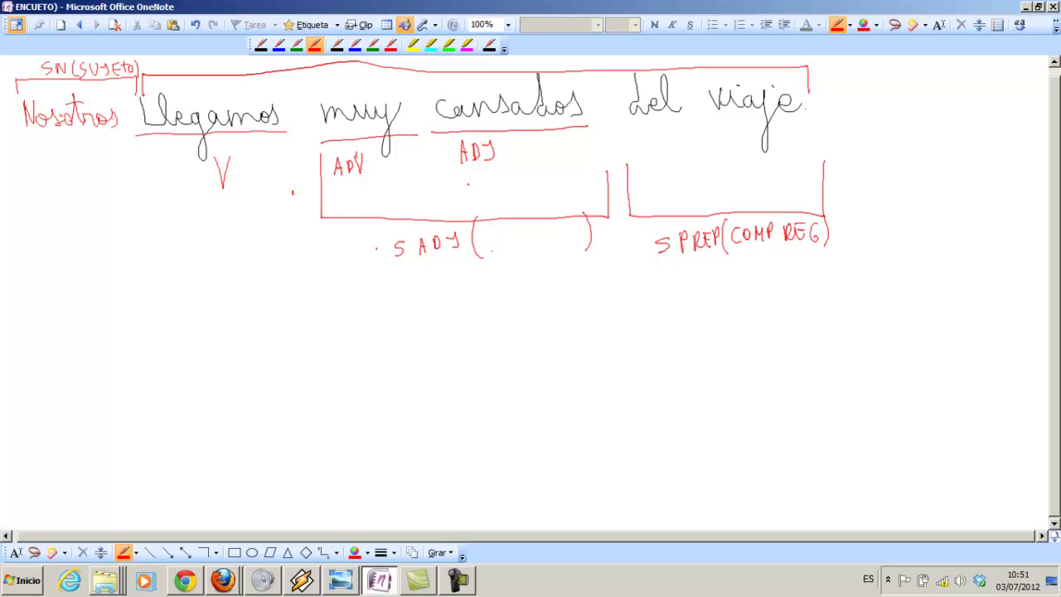
Write COMP.PRED. inside the empty SADJ parentheses under muy cansados.
mouse_move(494, 232)
left_mouse_down()
mouse_move(494, 244)
mouse_move(551, 239)
left_mouse_up()
left_click_drag(560, 222, 562, 240)
left_click_drag(562, 222, 562, 239)
left_click(570, 237)
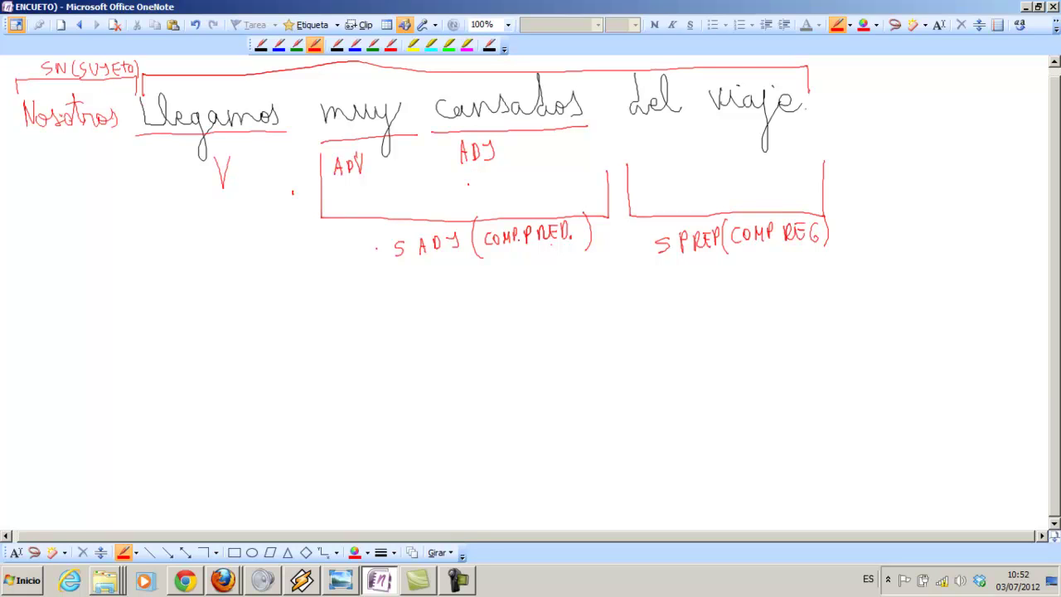
left_click(457, 580)
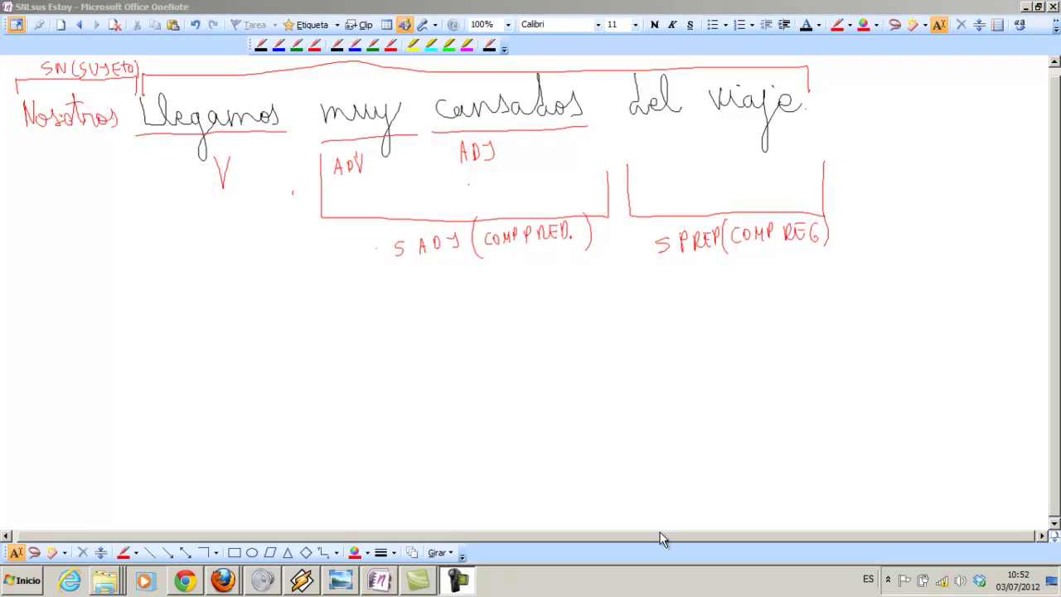